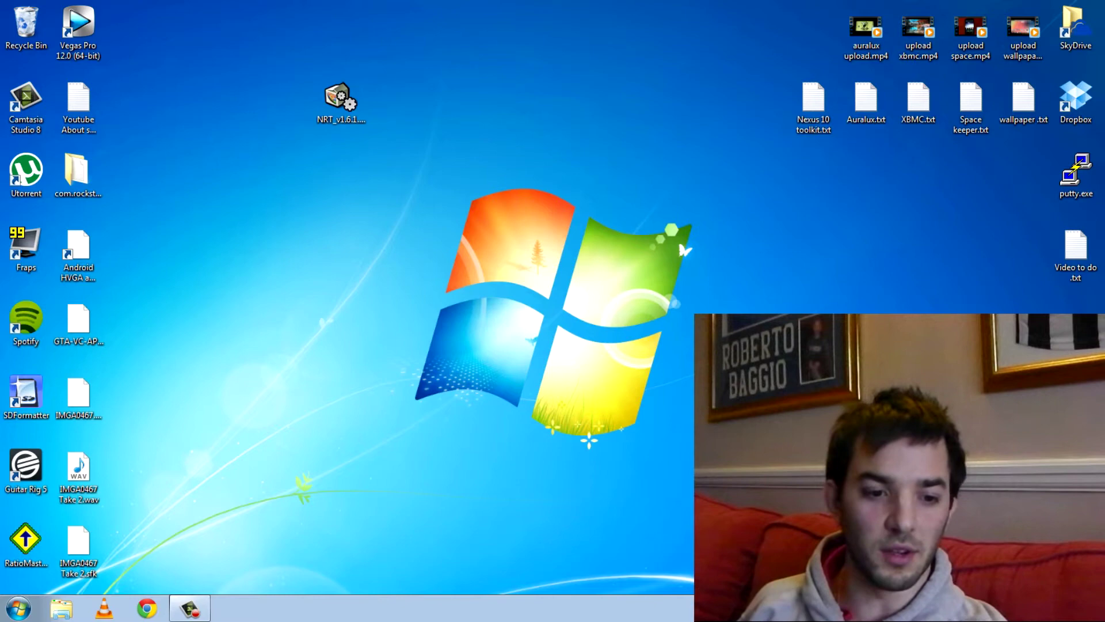
# Run the NRT_v1.6.1.sfx.exe installer and install the toolkit to the default folder
pyautogui.click(346, 99)
pyautogui.doubleClick(347, 103)
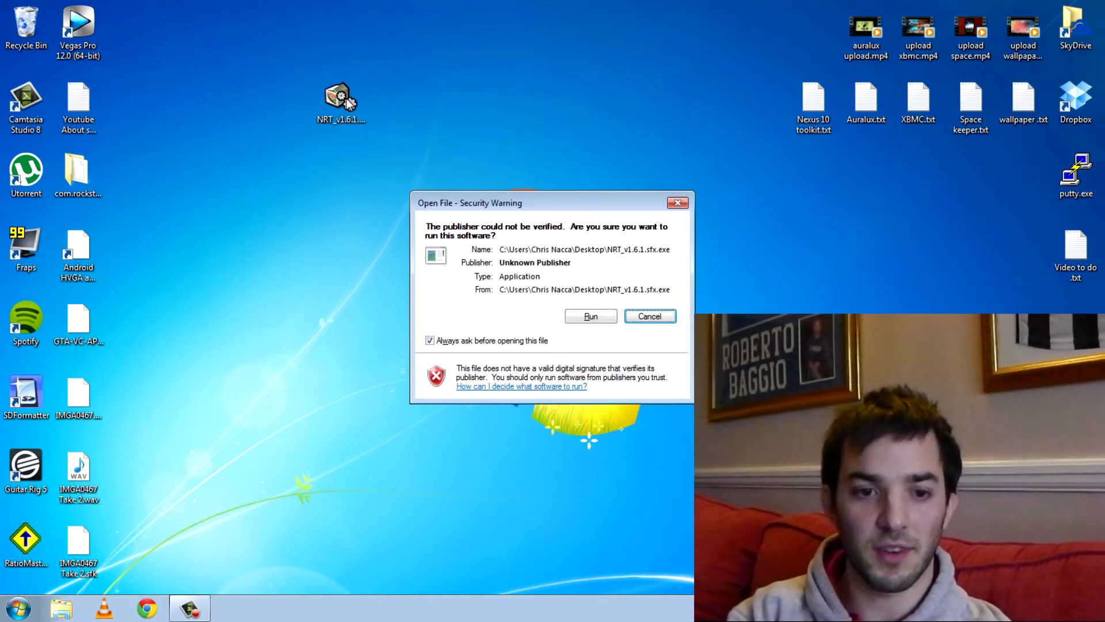
pyautogui.press('Tab')
pyautogui.press('Return')
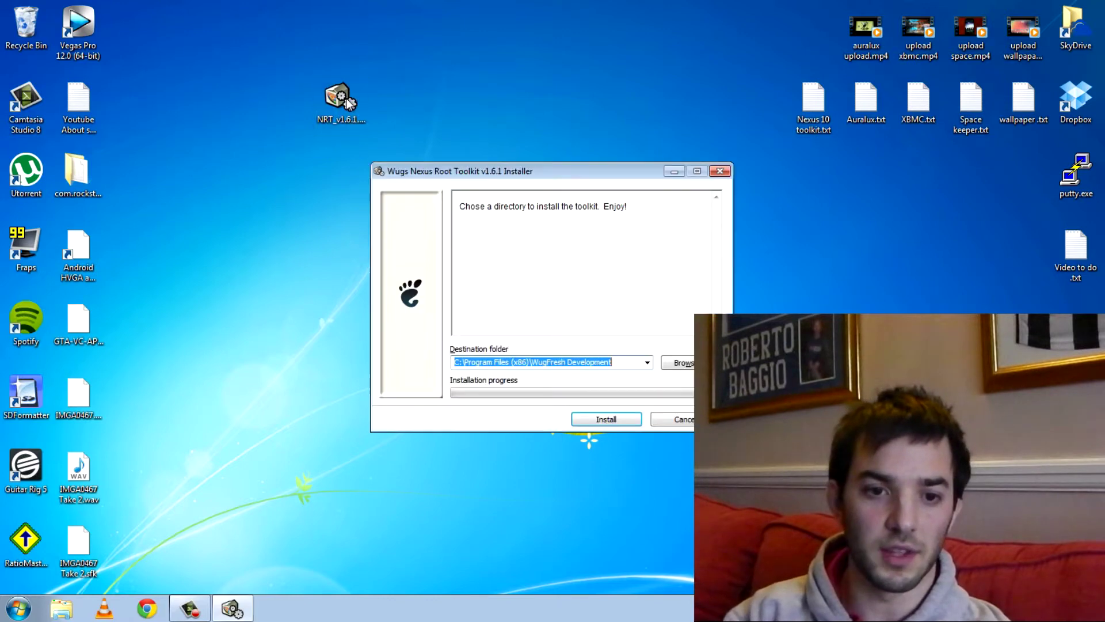
pyautogui.press('Return')
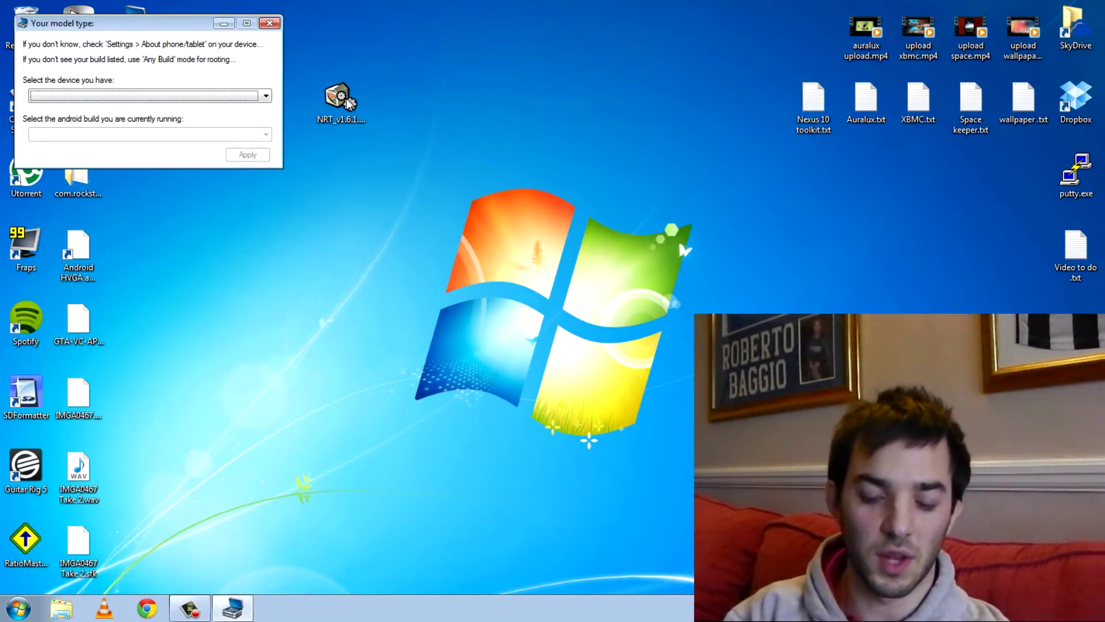
# Set the device to Nexus 10 (Wi-Fi Tablet) with Android 4.2.1 build JOP40D
pyautogui.click(88, 94)
pyautogui.click(88, 198)
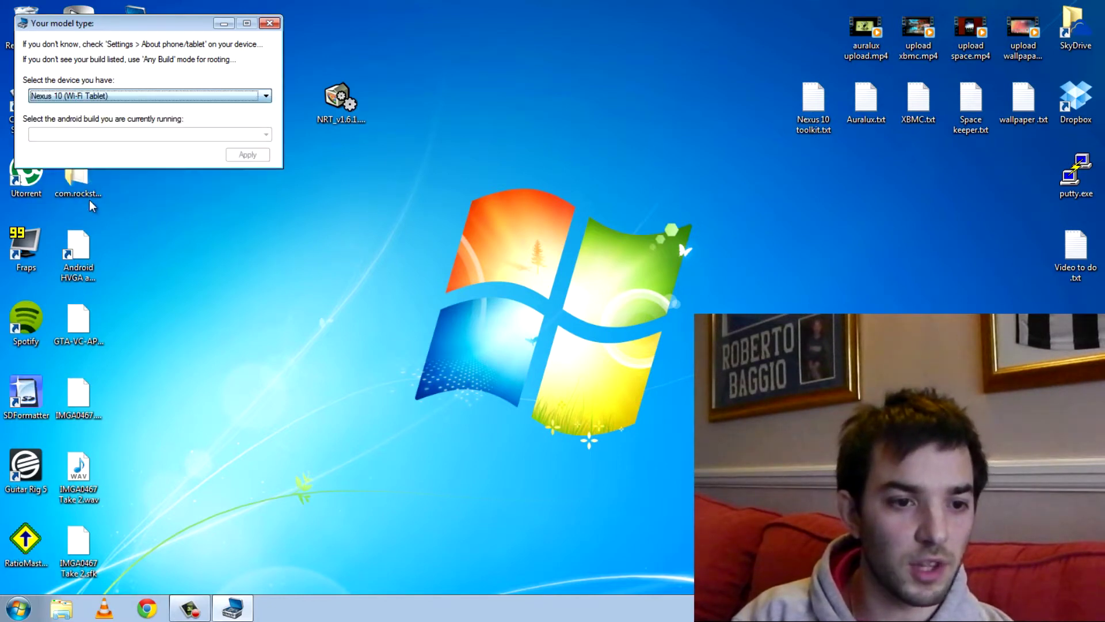
pyautogui.click(64, 135)
pyautogui.click(118, 165)
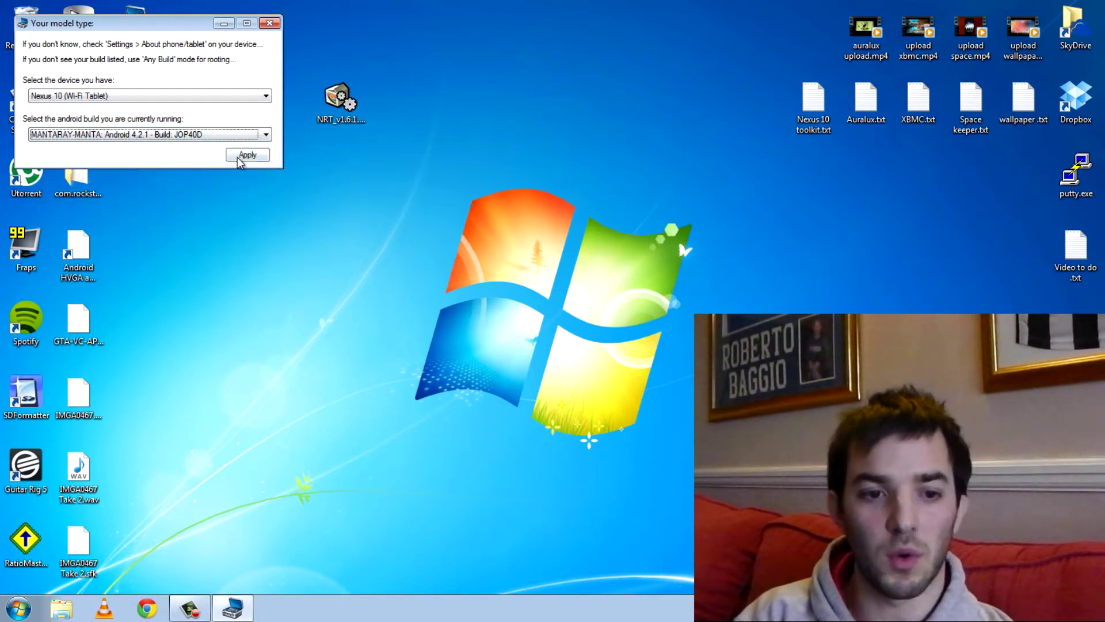
pyautogui.click(241, 156)
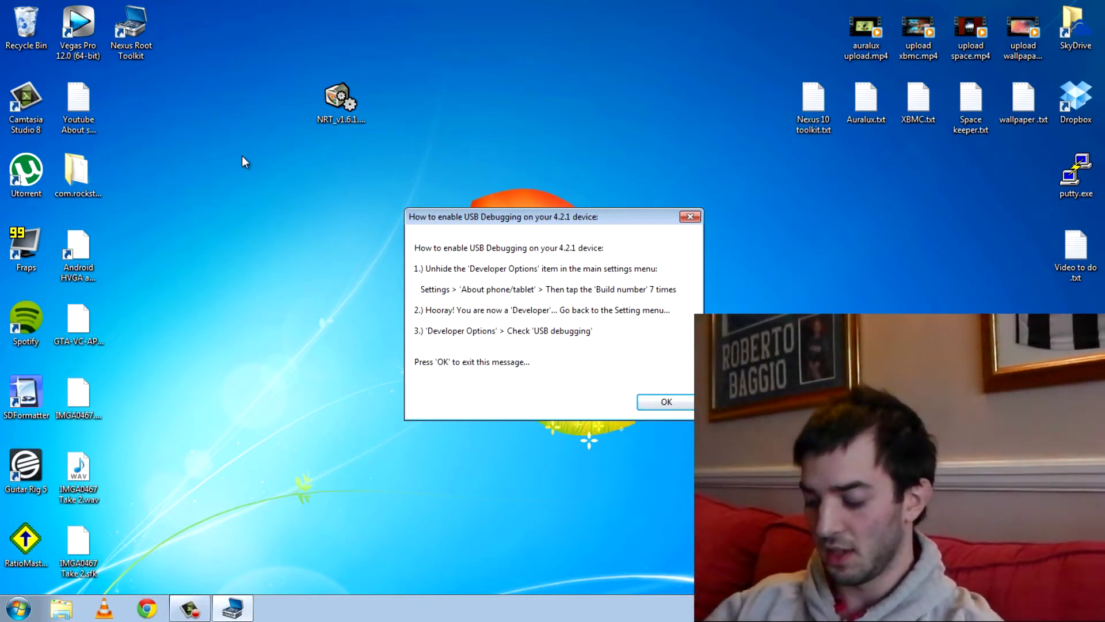
# Acknowledge the USB Debugging instructions to reach the main toolkit window
pyautogui.press('Return')
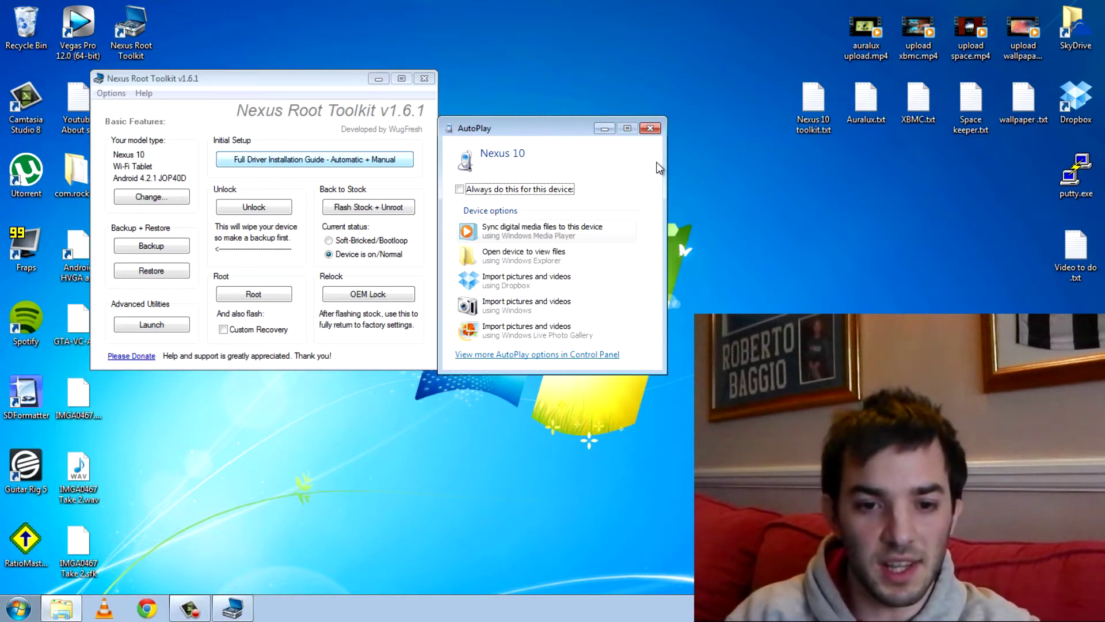
# Close the Windows AutoPlay prompt for the connected Nexus 10
pyautogui.click(650, 127)
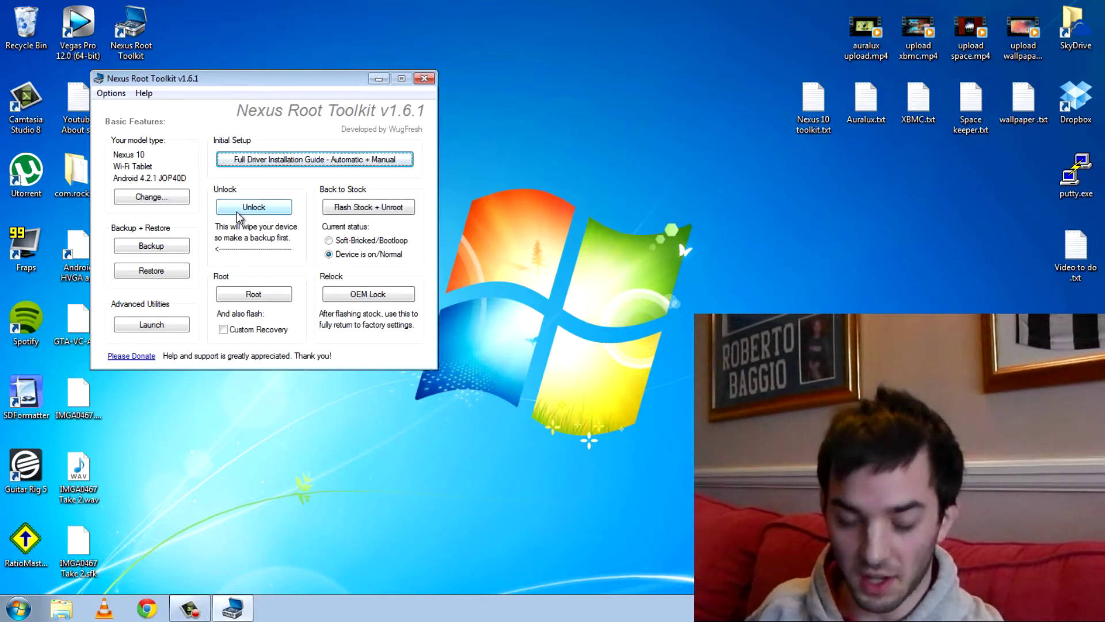
# Open and close the Backup Utilities window, then start the bootloader unlock
pyautogui.click(150, 246)
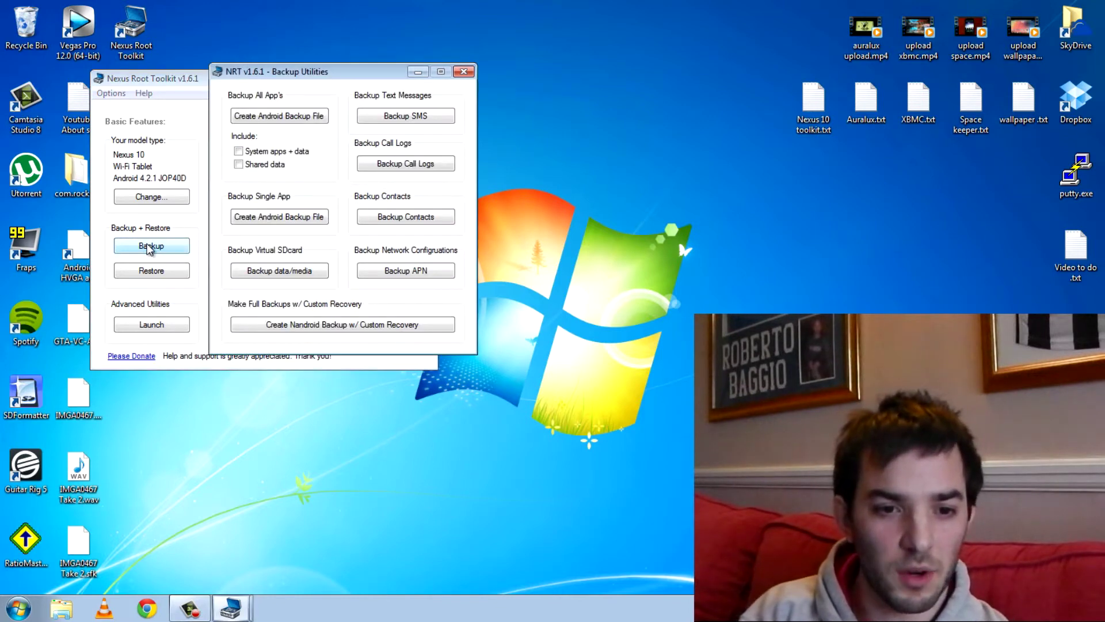
pyautogui.moveTo(328, 71); pyautogui.dragTo(524, 93)
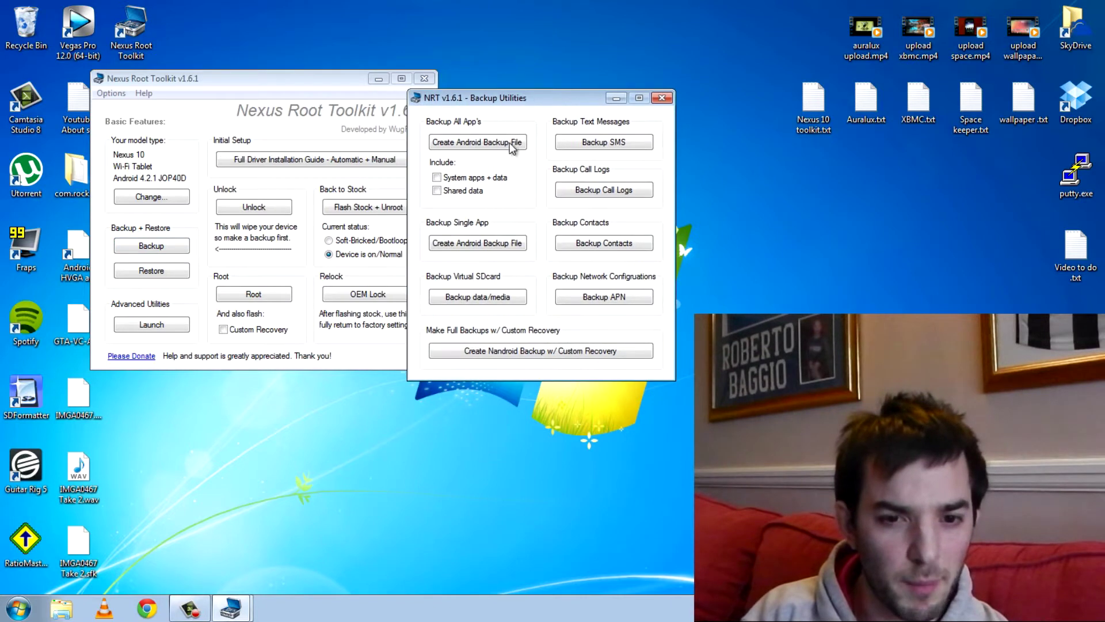
pyautogui.click(662, 99)
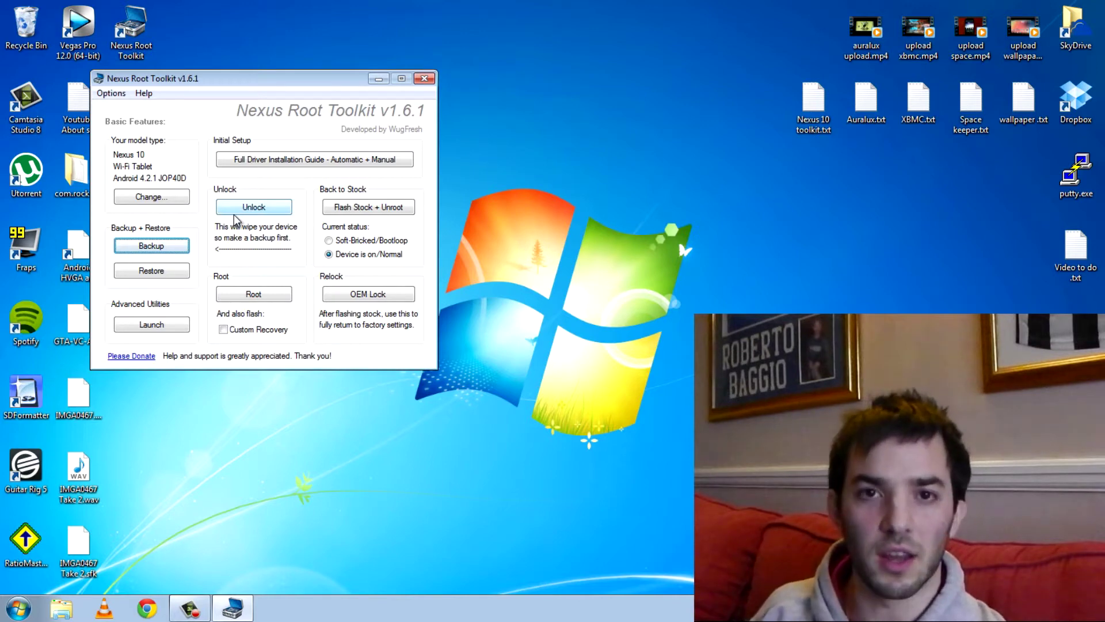
pyautogui.click(234, 213)
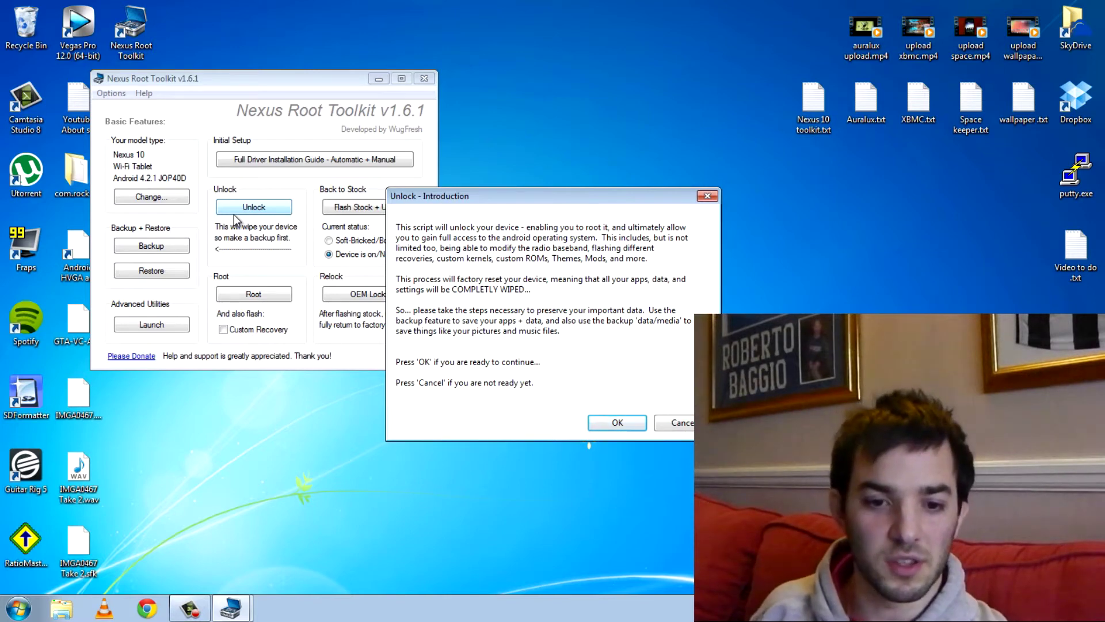
# Confirm the Unlock introduction warning so the bootloader unlock runs
pyautogui.press('Return')
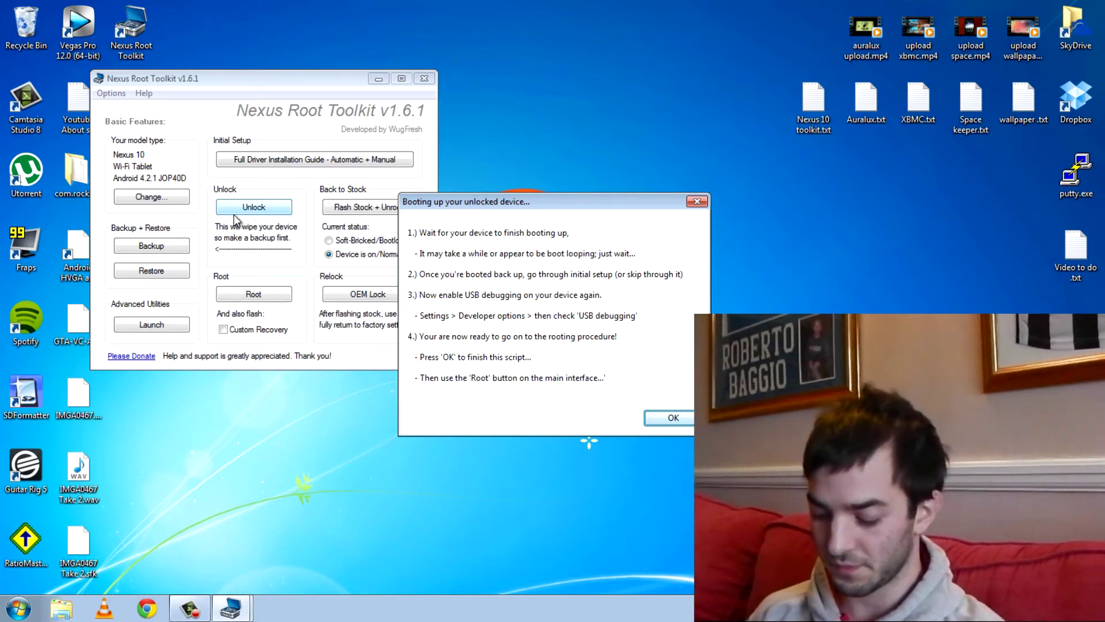
pyautogui.press('F10')
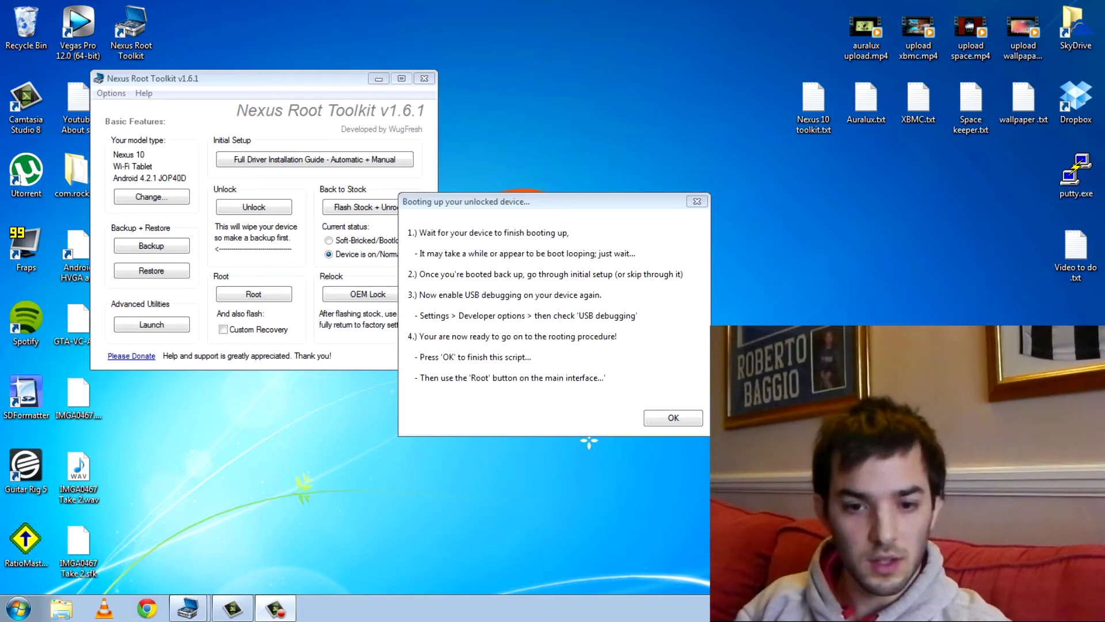
# Finish the unlock, enable Custom Recovery, check TWRP in Options, and start rooting
pyautogui.click(659, 420)
pyautogui.click(230, 331)
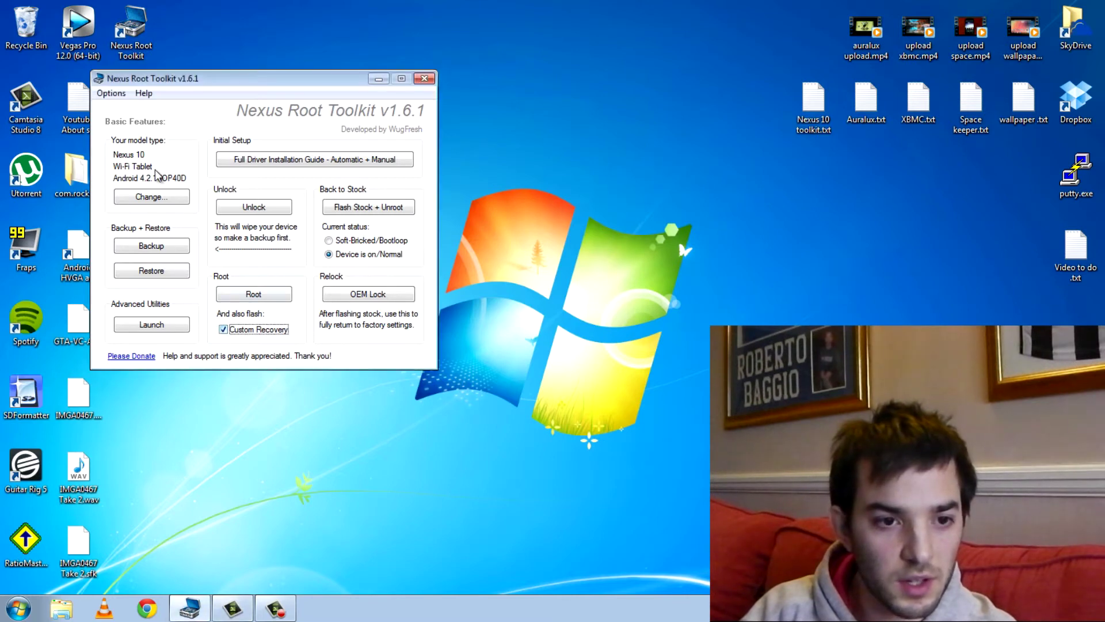
pyautogui.click(111, 93)
pyautogui.click(133, 109)
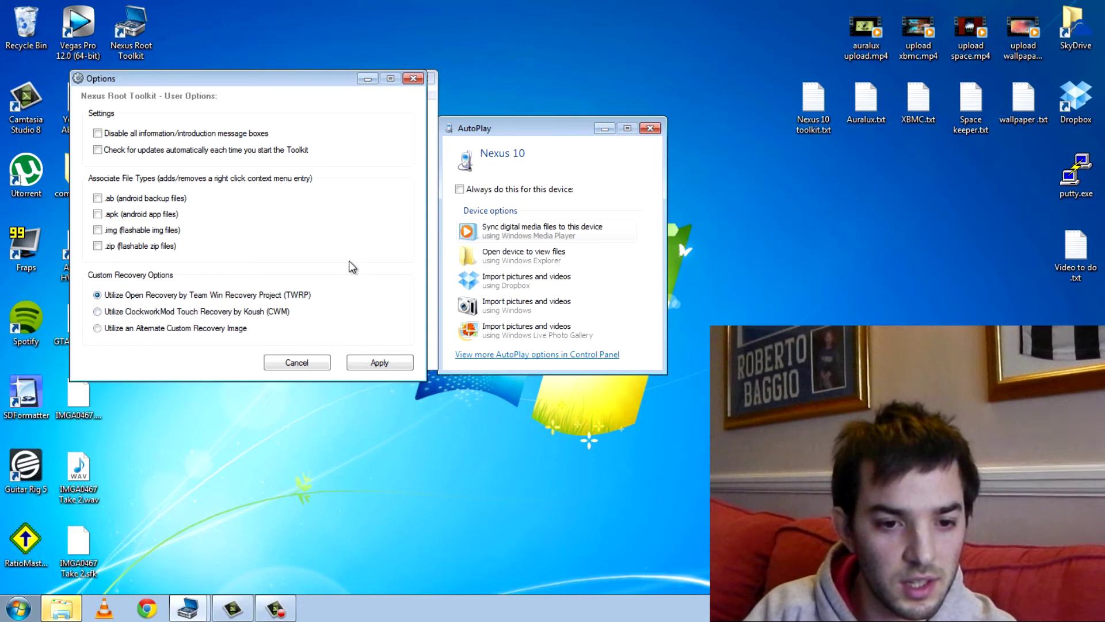
pyautogui.click(411, 80)
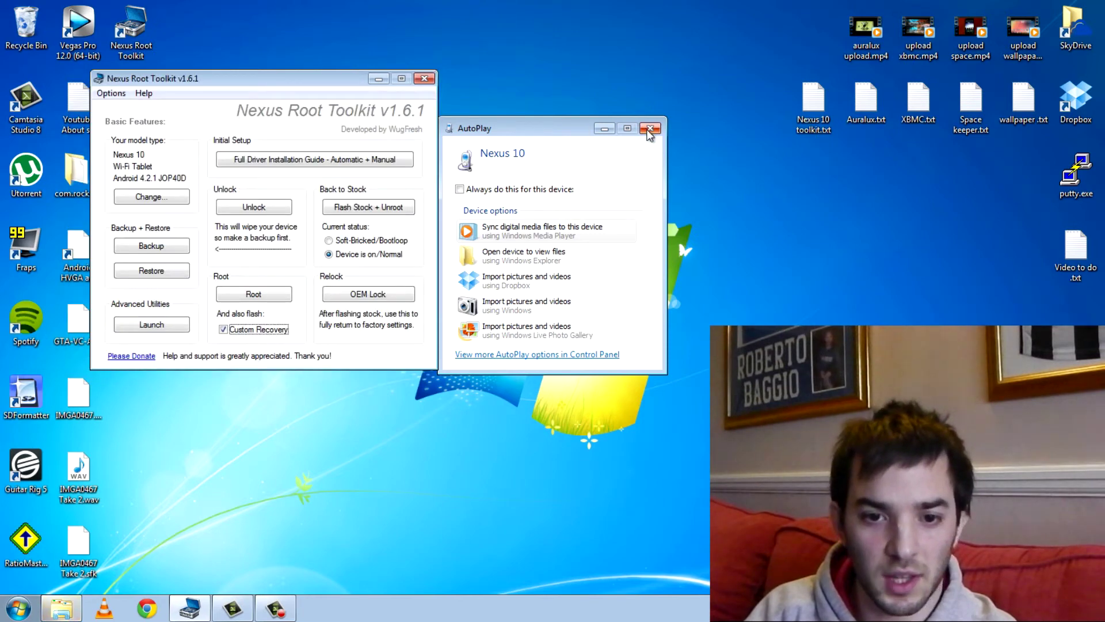
pyautogui.click(650, 127)
pyautogui.click(272, 298)
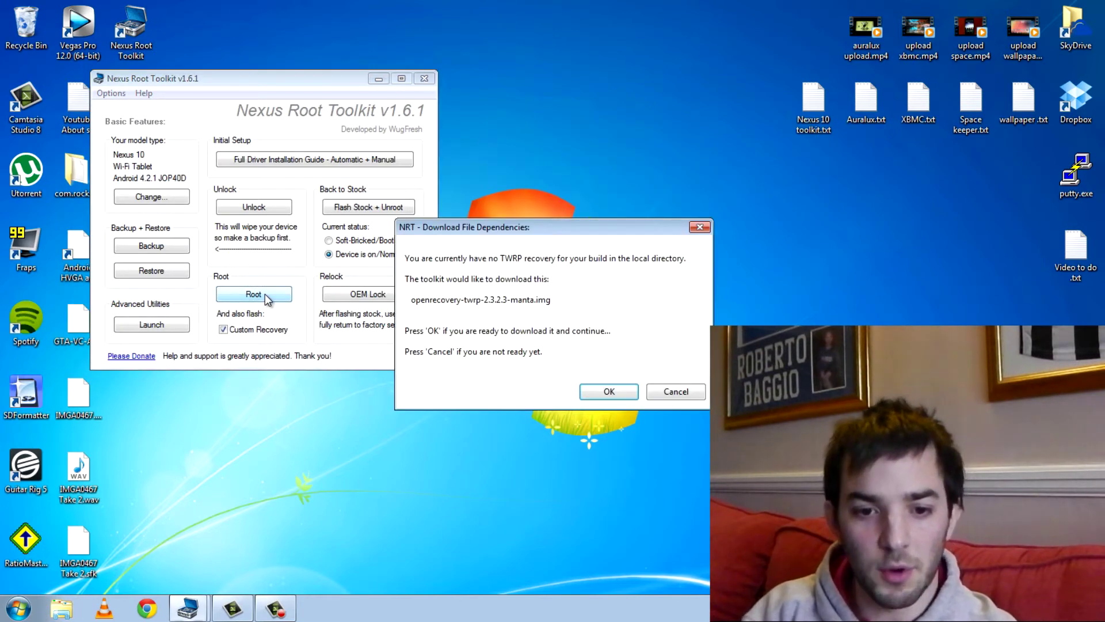
# Accept the downloads of the TWRP recovery, SuperSU package and modified boot image
pyautogui.click(596, 392)
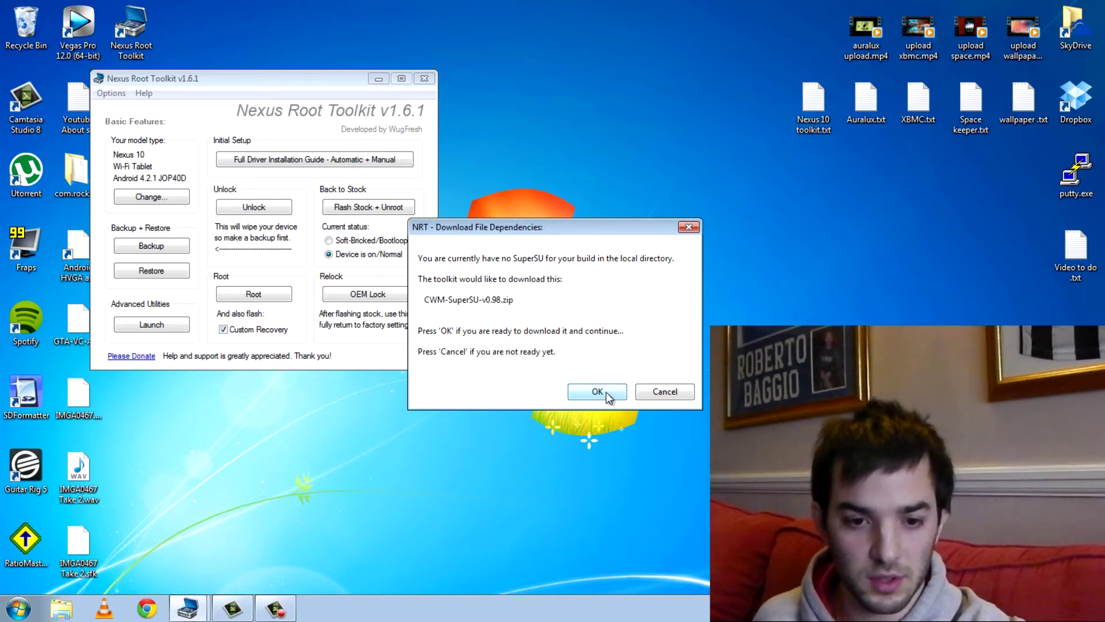
pyautogui.click(607, 392)
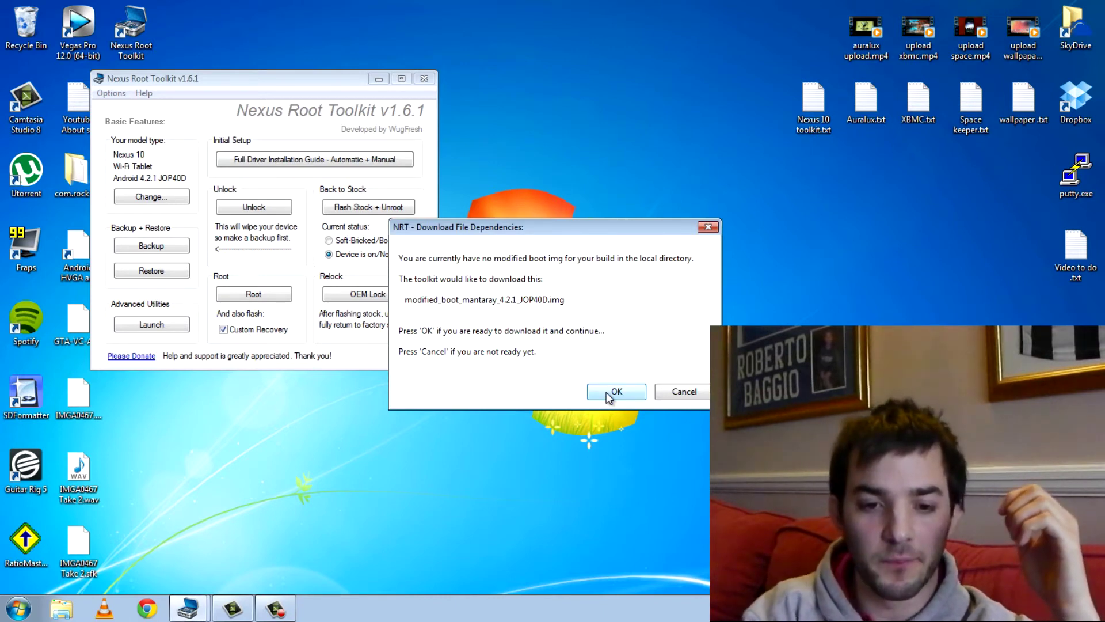
pyautogui.click(606, 392)
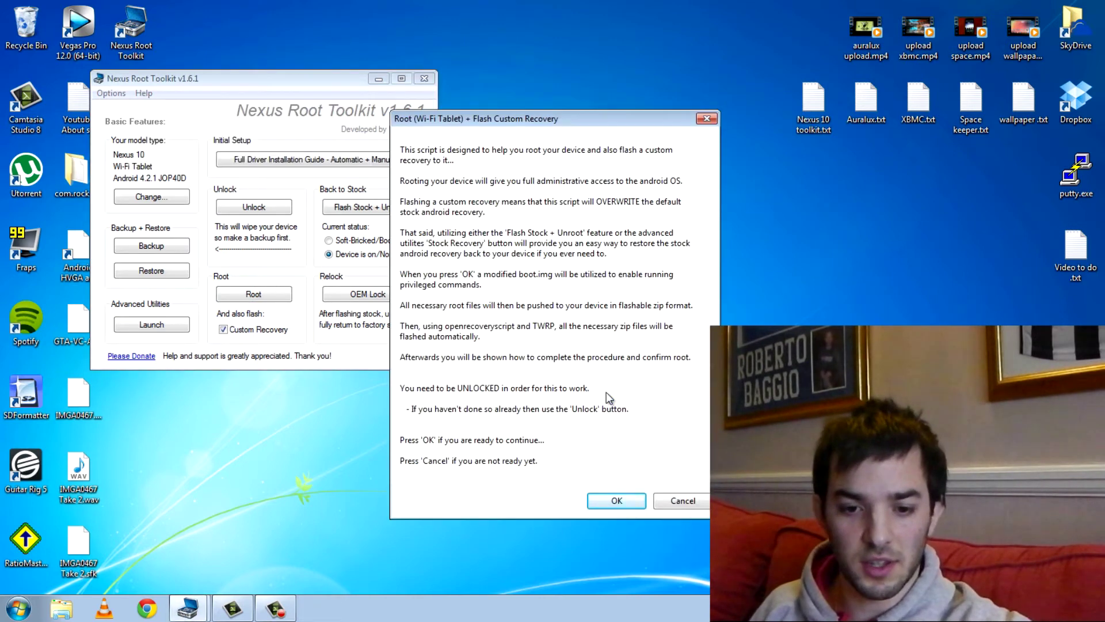
# Confirm the Root (Wi-Fi Tablet) + Flash Custom Recovery dialog to begin rooting
pyautogui.click(613, 501)
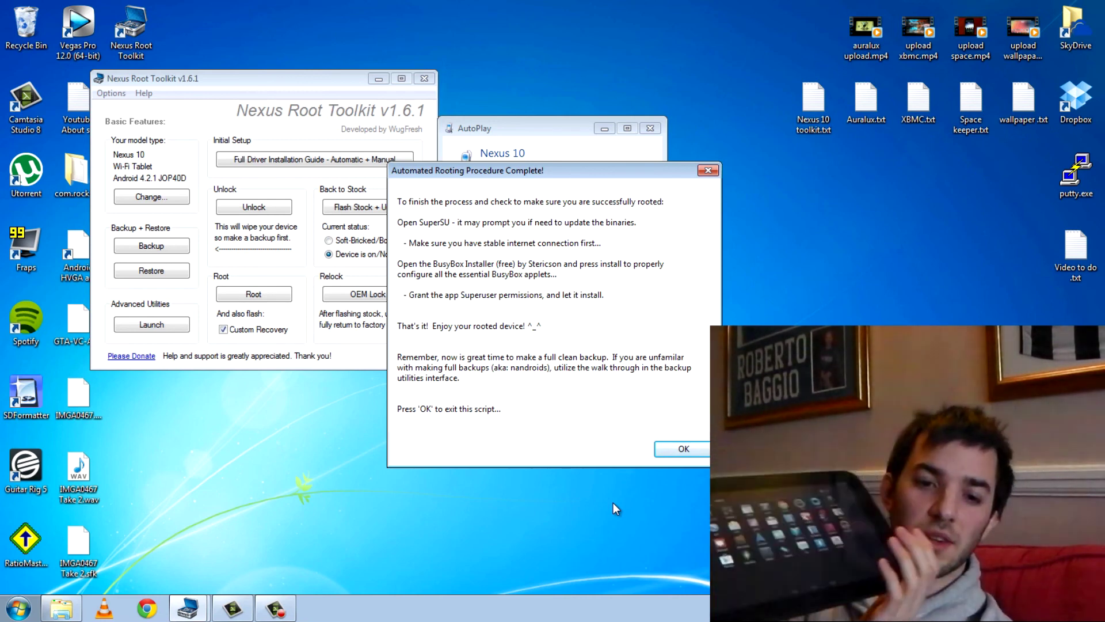
# Dismiss the 'Automated Rooting Procedure Complete!' message
pyautogui.press('Return')
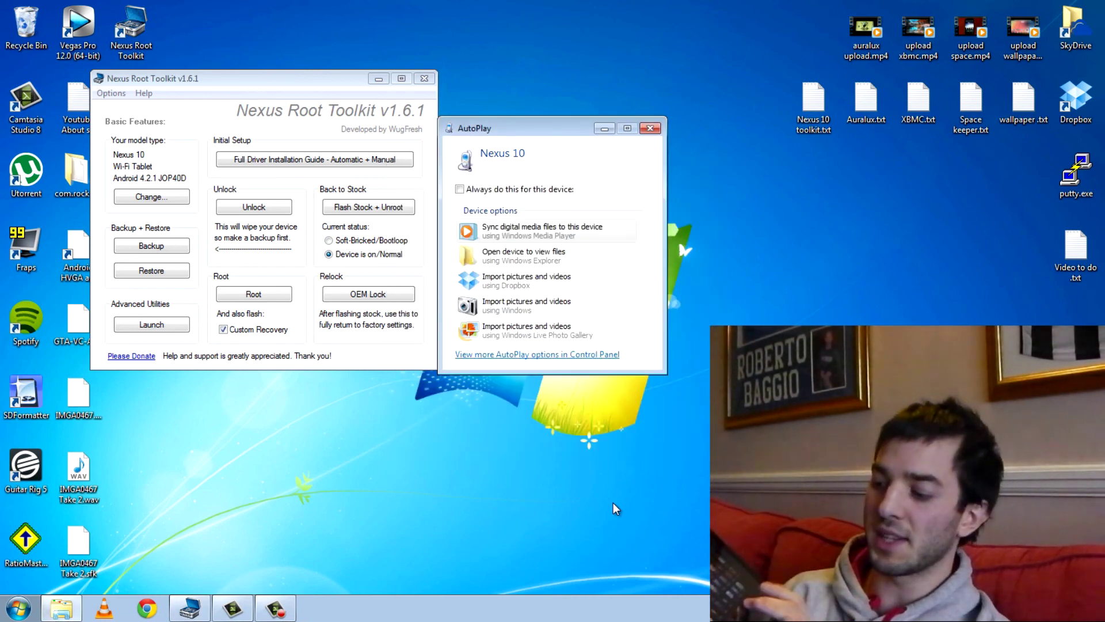